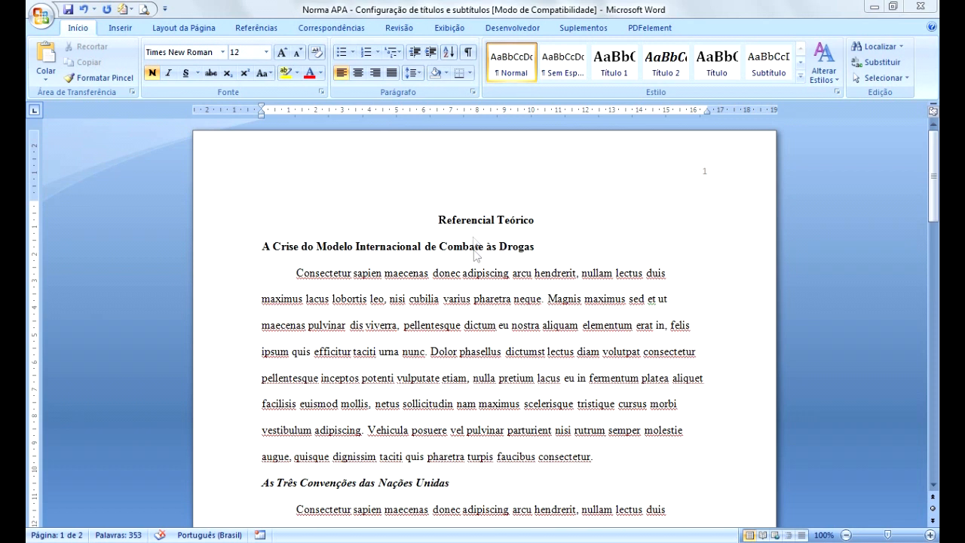
# Try numbering the "Referencial Teórico" title with a leading 2, and remove the number again.
pyautogui.click(484, 222)
pyautogui.click(484, 220)
pyautogui.click(438, 220)
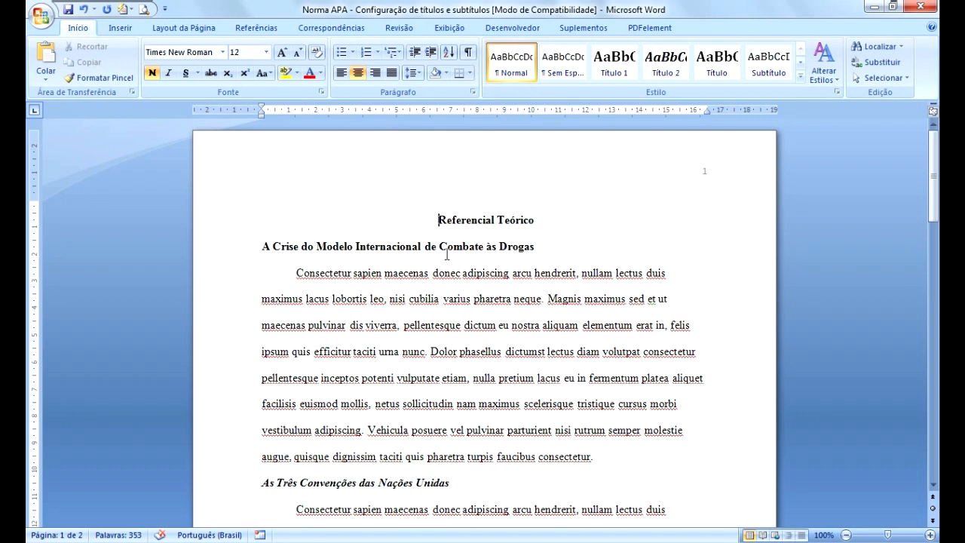
pyautogui.write('2')
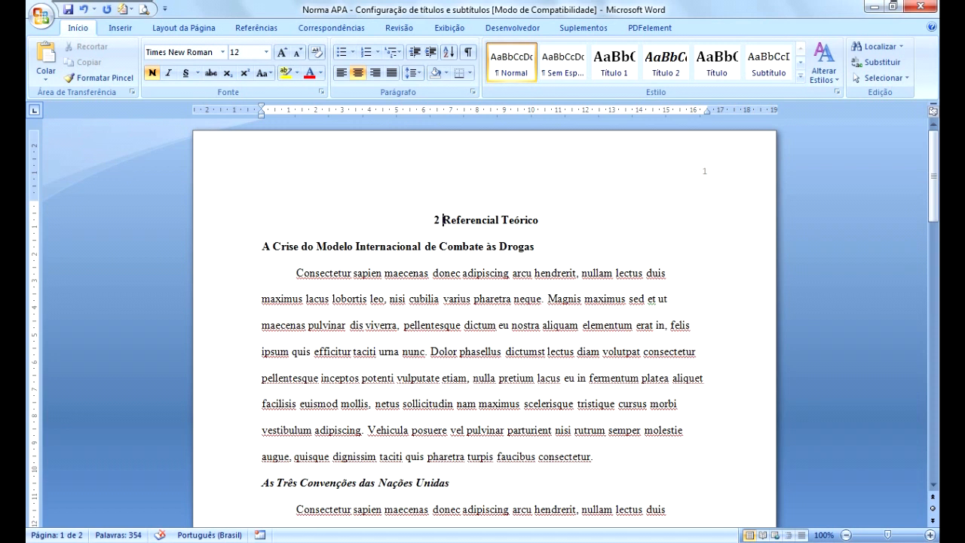
pyautogui.press('BackSpace')
pyautogui.press('BackSpace')
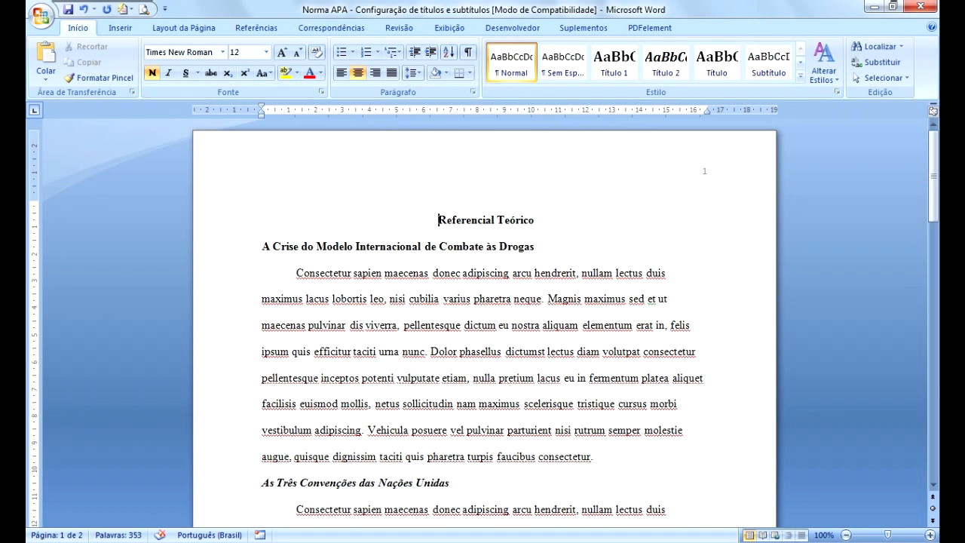
# Examine the font and centring of the "Referencial Teórico" title.
pyautogui.moveTo(438, 220); pyautogui.dragTo(558, 222)
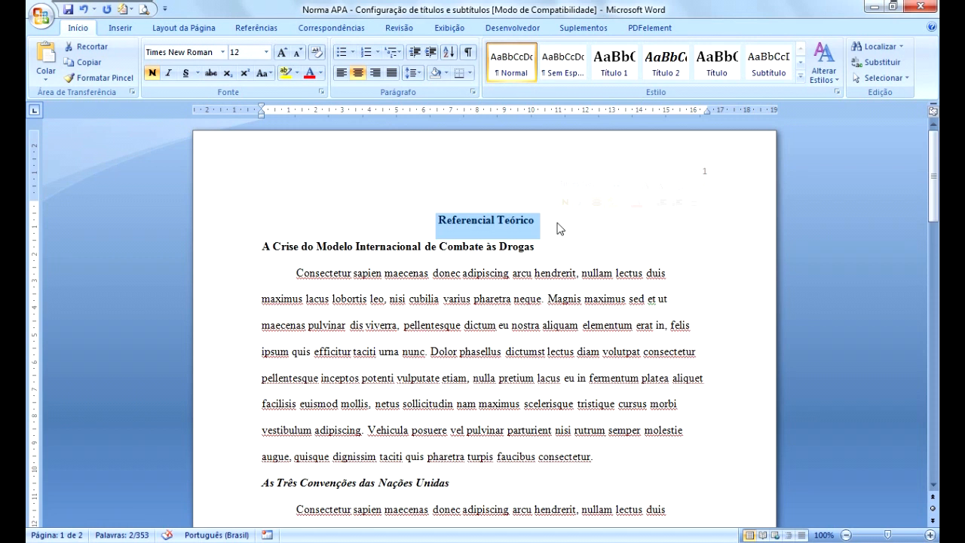
pyautogui.click(496, 229)
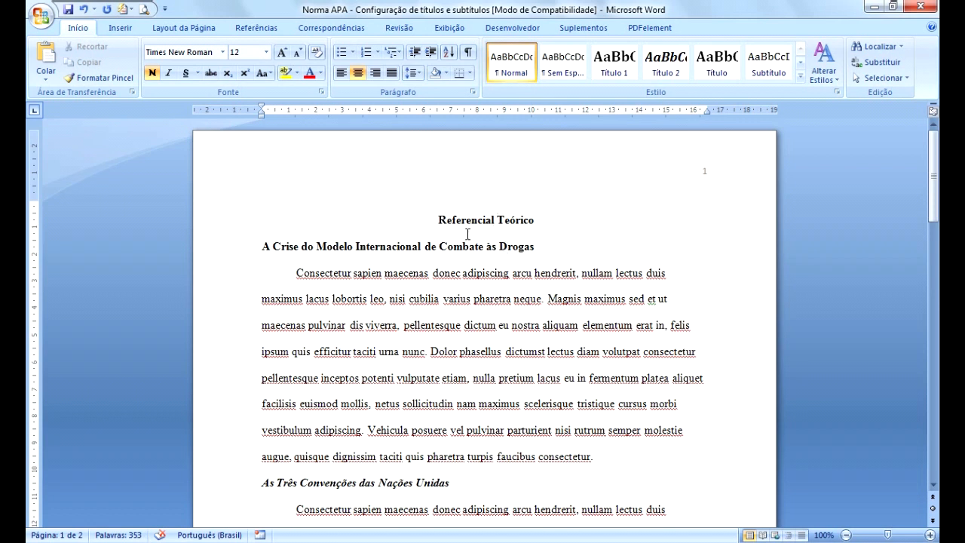
pyautogui.moveTo(435, 220); pyautogui.dragTo(541, 225)
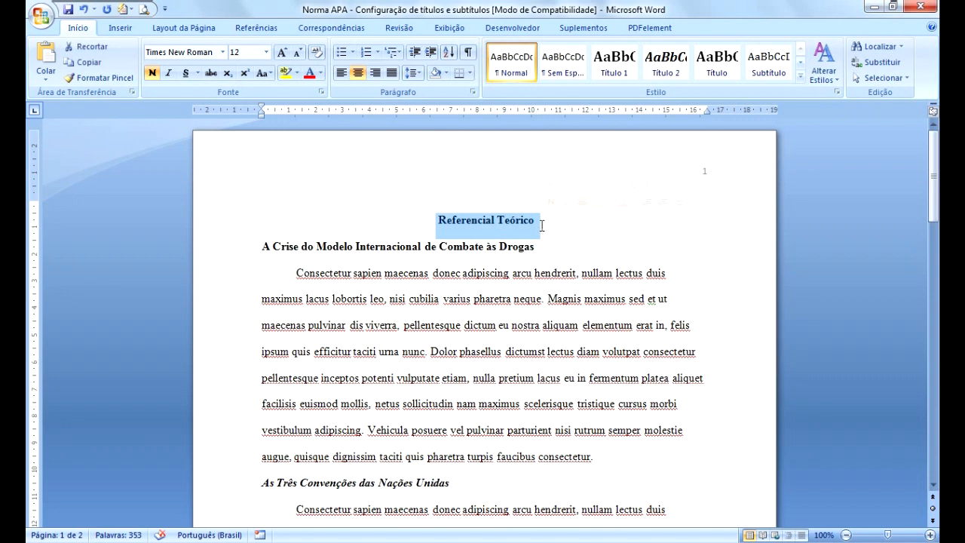
pyautogui.click(493, 225)
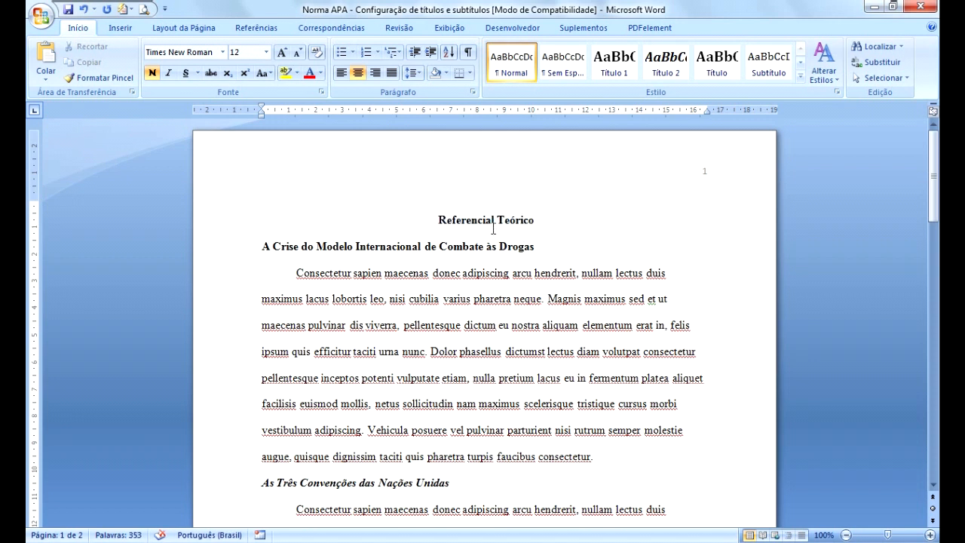
pyautogui.press('ctrl')
pyautogui.press('ctrl')
# Examine the alignment and bold formatting of the heading "A Crise do Modelo Internacional de Combate às Drogas".
pyautogui.moveTo(263, 246); pyautogui.dragTo(539, 248)
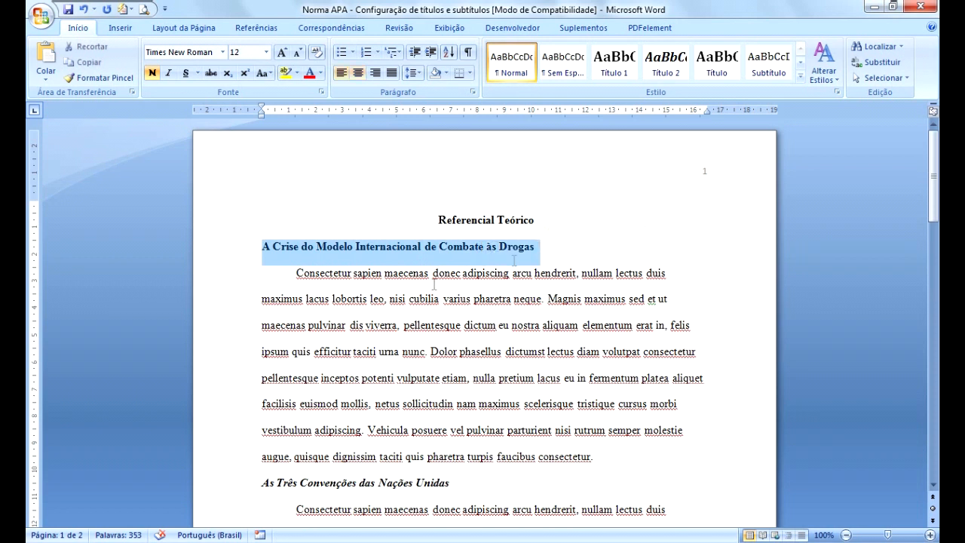
pyautogui.click(359, 251)
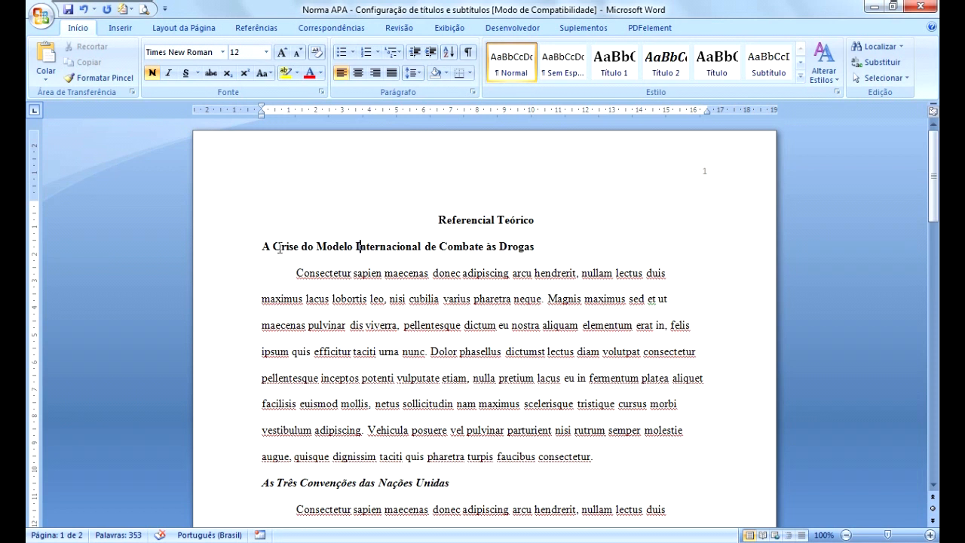
pyautogui.click(337, 249)
pyautogui.moveTo(262, 247); pyautogui.dragTo(537, 247)
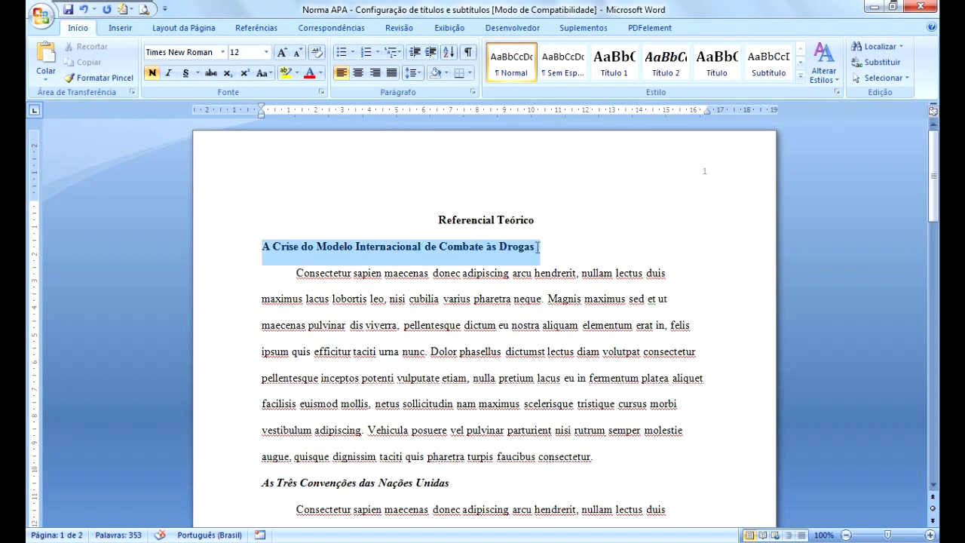
pyautogui.click(343, 73)
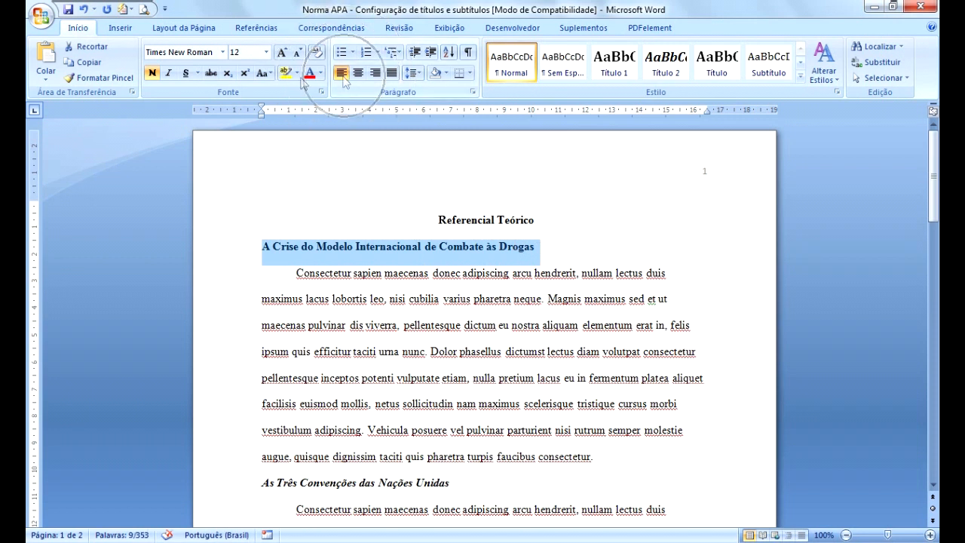
pyautogui.click(154, 75)
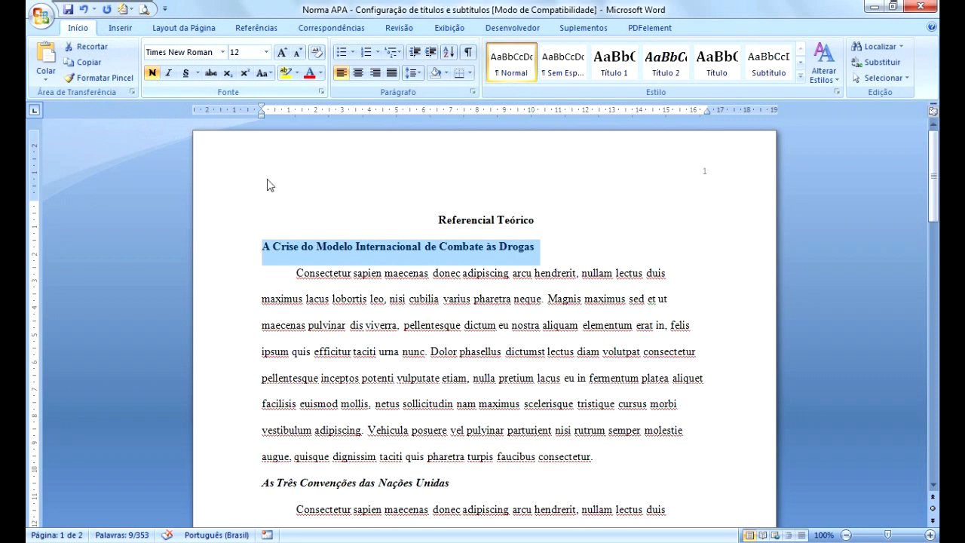
pyautogui.click(266, 257)
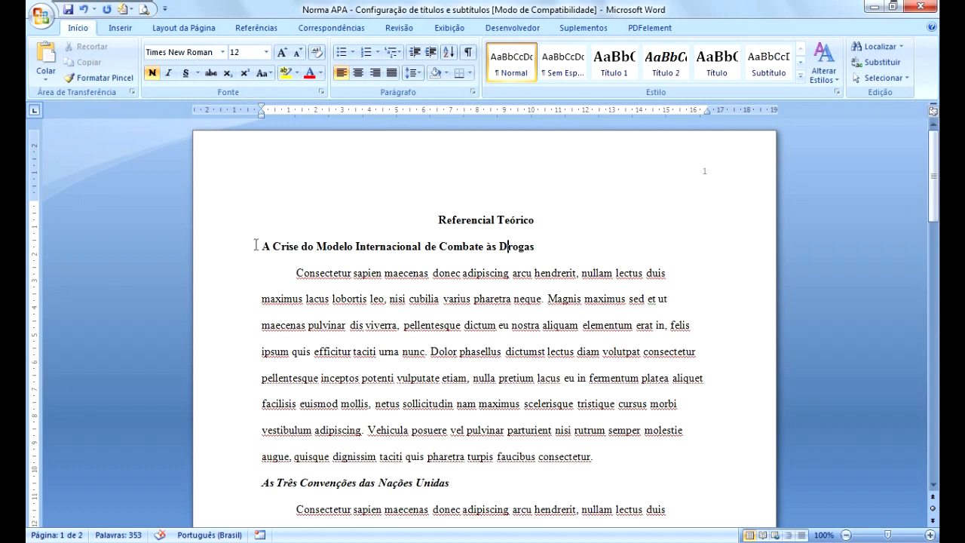
pyautogui.click(462, 254)
# Check the first-line indent of the body paragraph under the second-level heading in the paragraph settings.
pyautogui.click(297, 275)
pyautogui.click(540, 251)
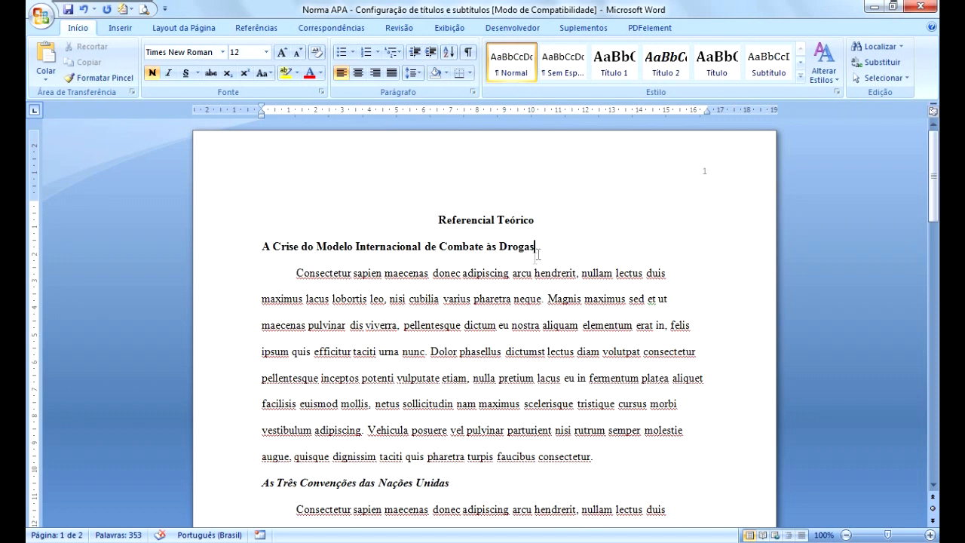
pyautogui.click(297, 275)
pyautogui.click(297, 274)
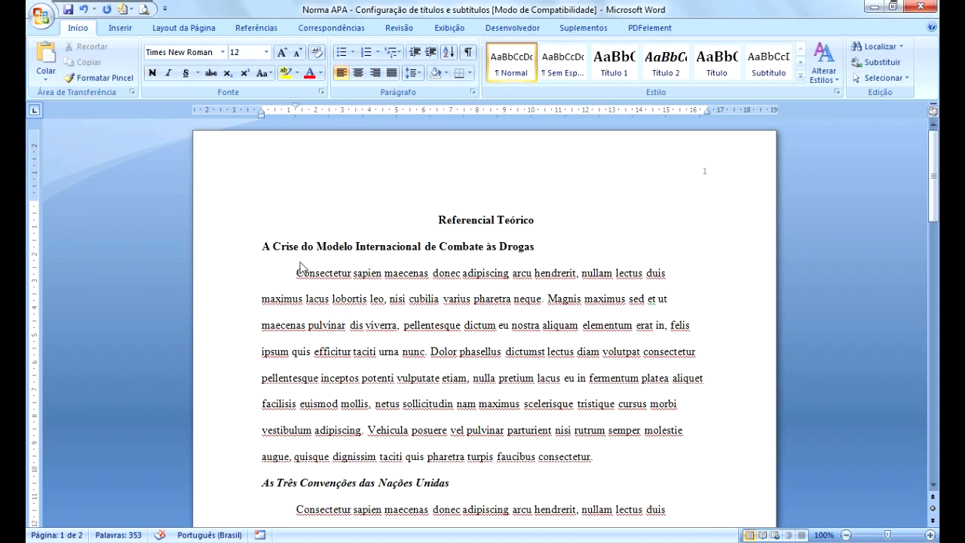
pyautogui.click(296, 106)
pyautogui.click(472, 92)
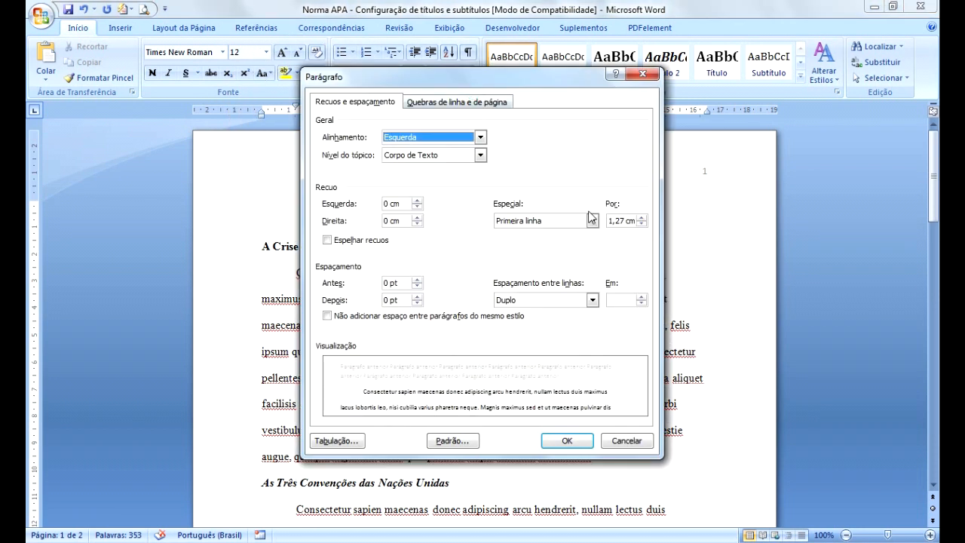
pyautogui.click(618, 224)
pyautogui.click(567, 442)
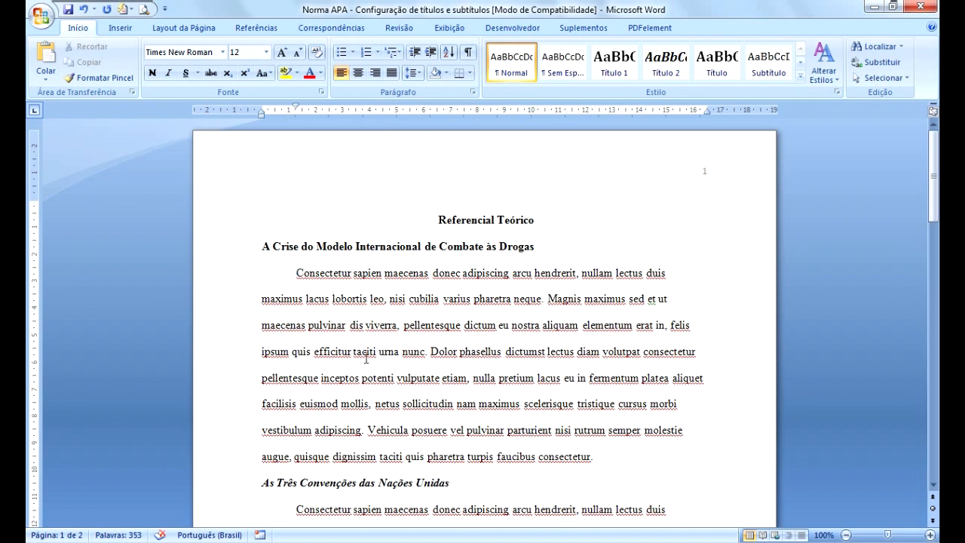
# Compare the subheading "As Três Convenções das Nações Unidas" with the title and the second-level heading above it.
pyautogui.scroll(-2, 447, 400)
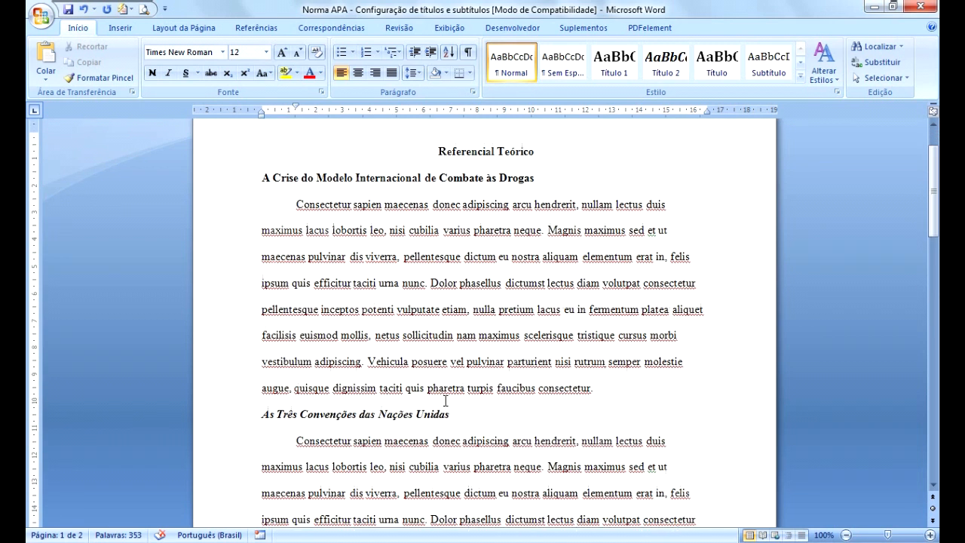
pyautogui.click(260, 415)
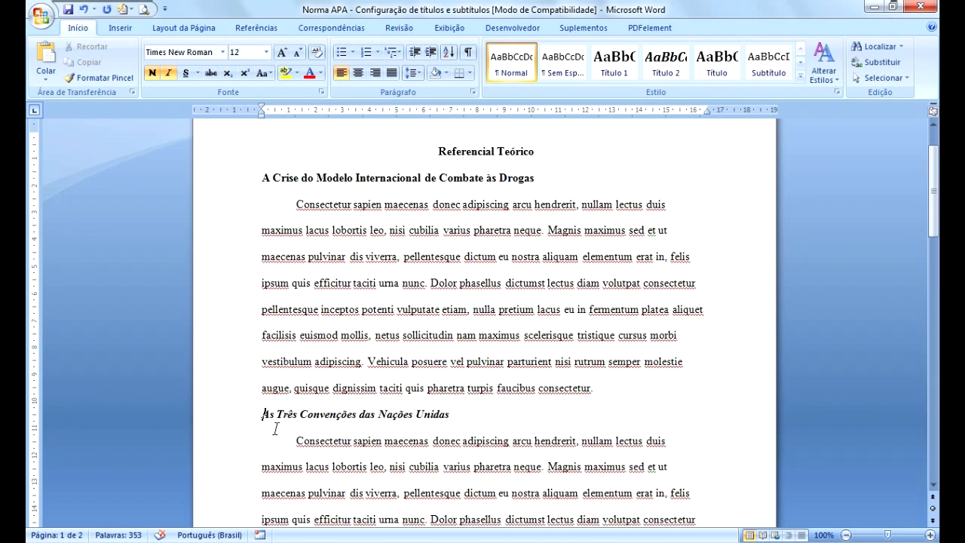
pyautogui.click(505, 151)
pyautogui.click(355, 414)
pyautogui.moveTo(258, 415); pyautogui.dragTo(467, 415)
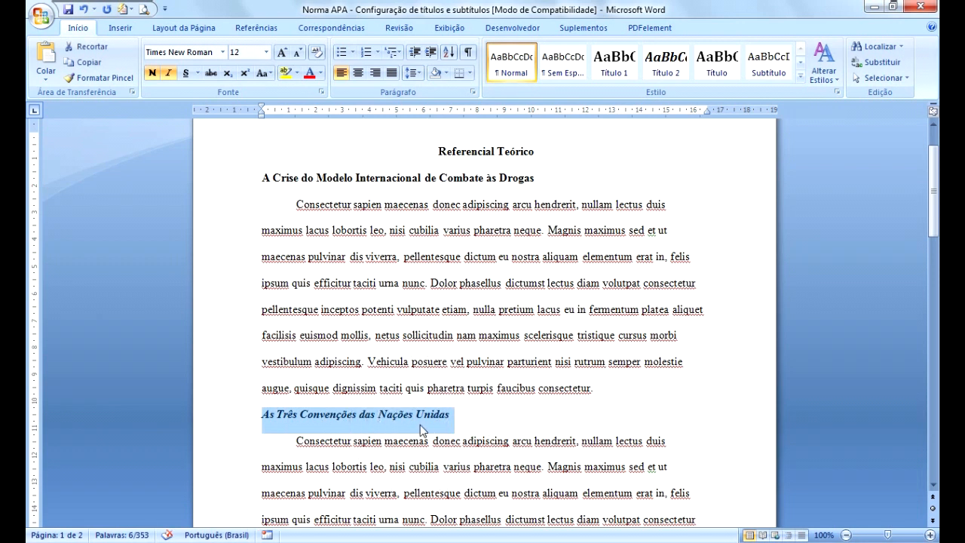
pyautogui.click(419, 414)
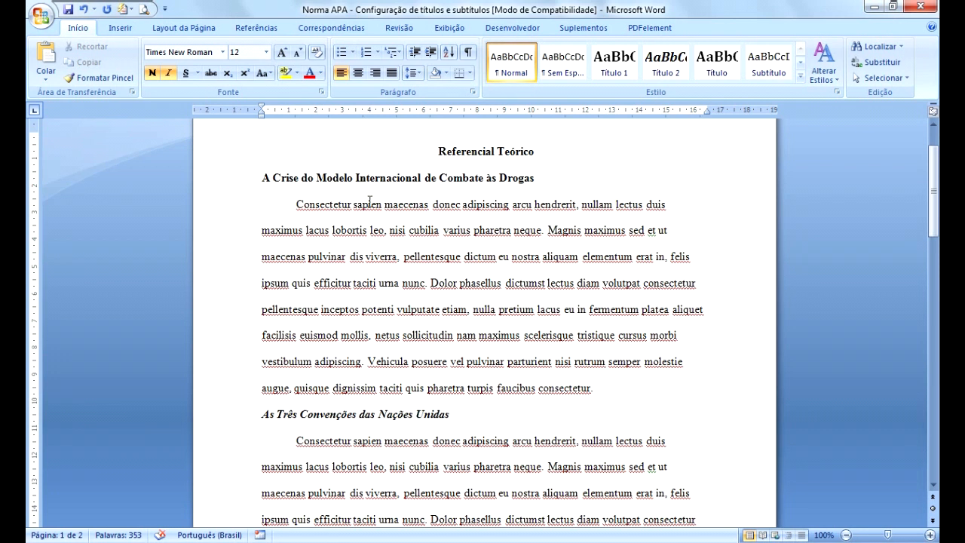
pyautogui.moveTo(261, 177); pyautogui.dragTo(516, 192)
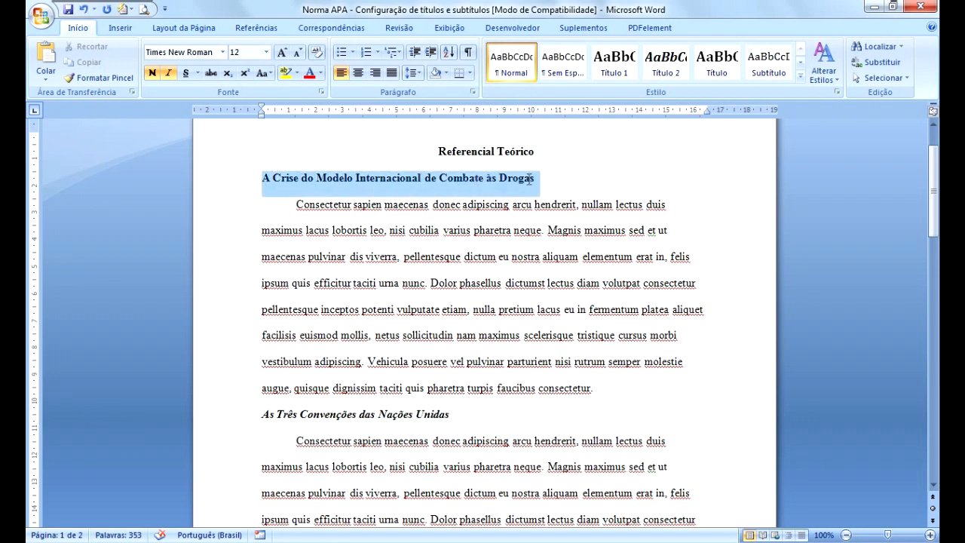
pyautogui.click(408, 416)
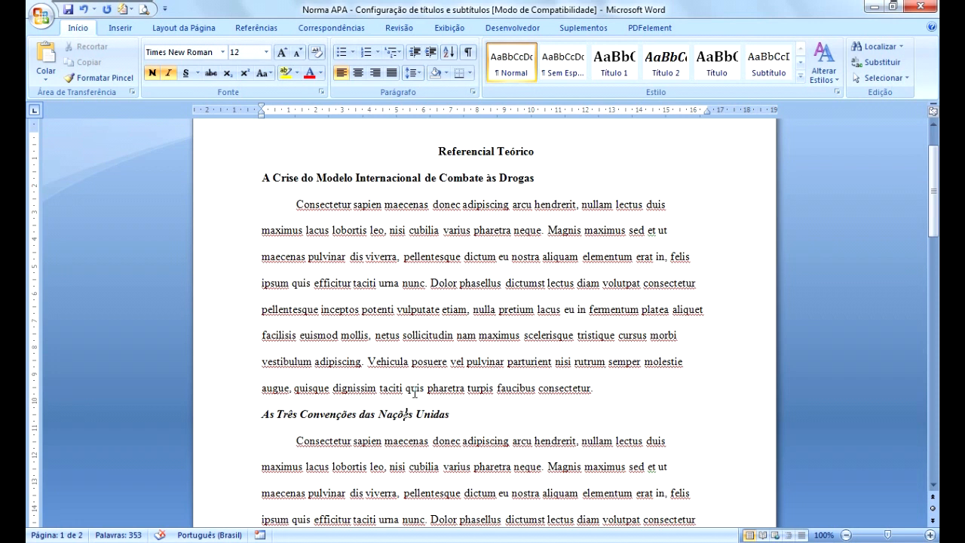
# Examine the heading hierarchy and the alignment, bold and italic formatting of the third-level subheading about the United Nations conventions.
pyautogui.click(338, 415)
pyautogui.click(471, 151)
pyautogui.click(361, 178)
pyautogui.click(351, 415)
pyautogui.moveTo(261, 413); pyautogui.dragTo(467, 416)
pyautogui.click(468, 419)
pyautogui.moveTo(261, 415); pyautogui.dragTo(453, 415)
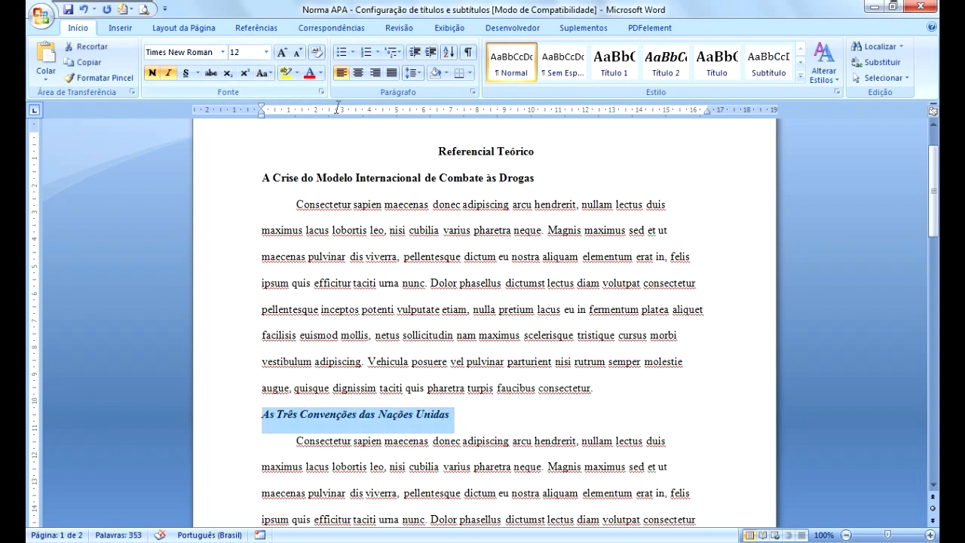
pyautogui.click(338, 79)
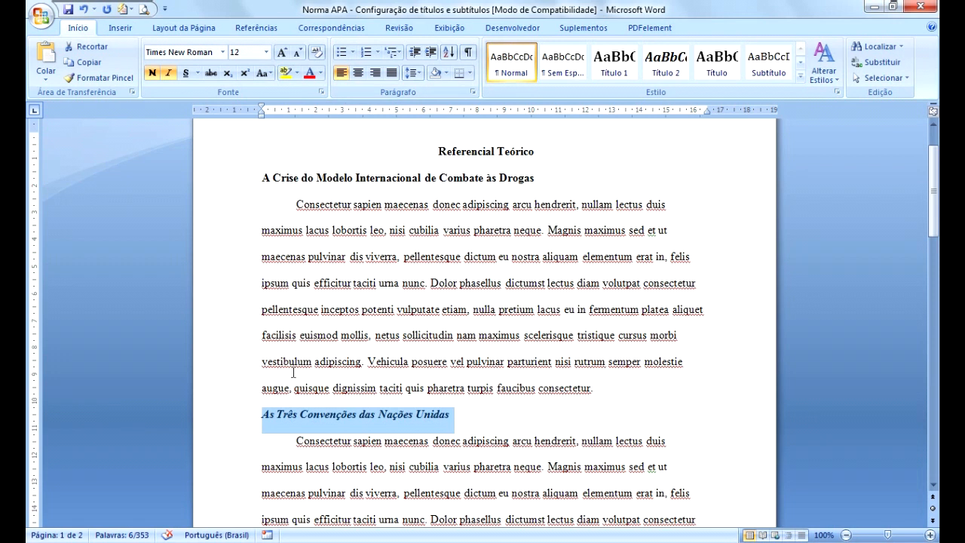
pyautogui.click(354, 424)
pyautogui.moveTo(262, 414); pyautogui.dragTo(452, 416)
pyautogui.click(344, 177)
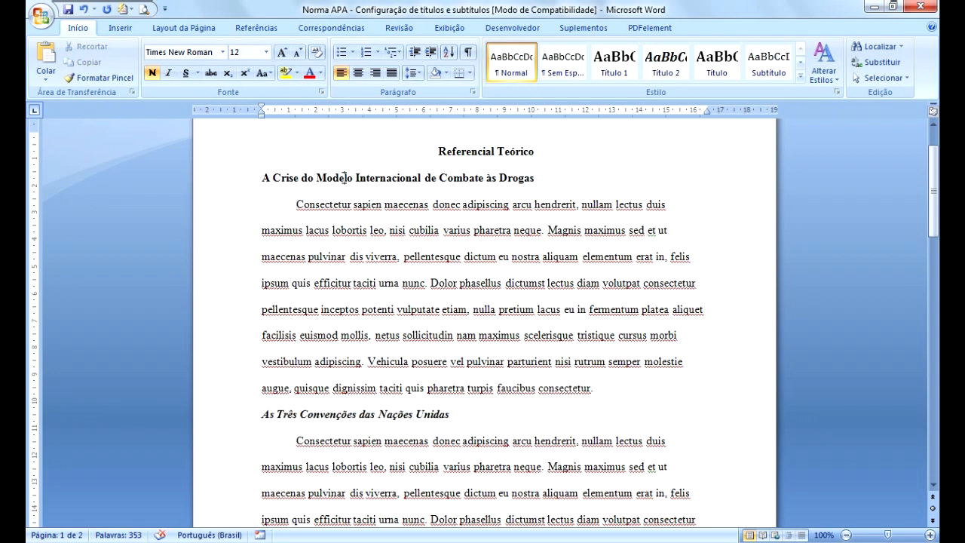
pyautogui.click(365, 415)
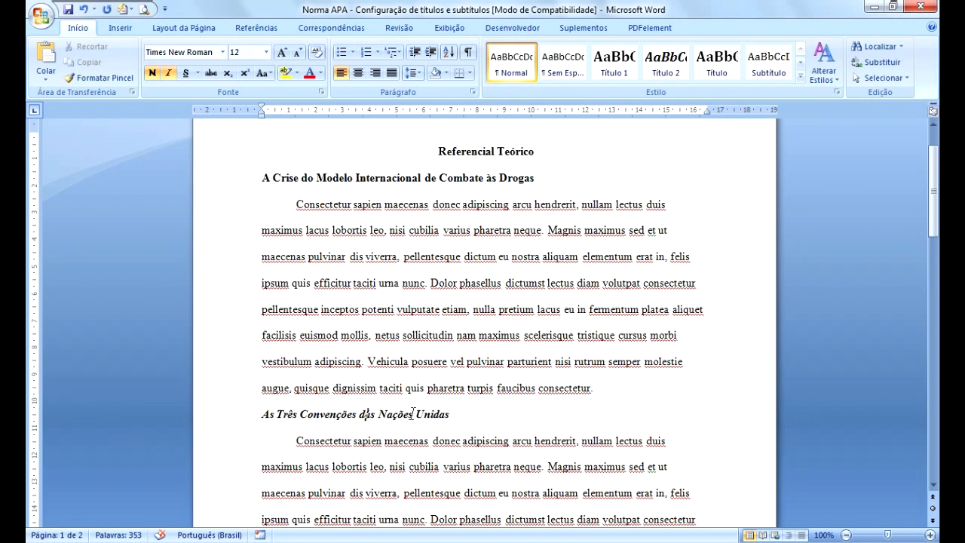
# Check the first-line indent of the body paragraph below the "As Três Convenções das Nações Unidas" subheading.
pyautogui.moveTo(935, 223); pyautogui.dragTo(935, 244)
pyautogui.click(298, 348)
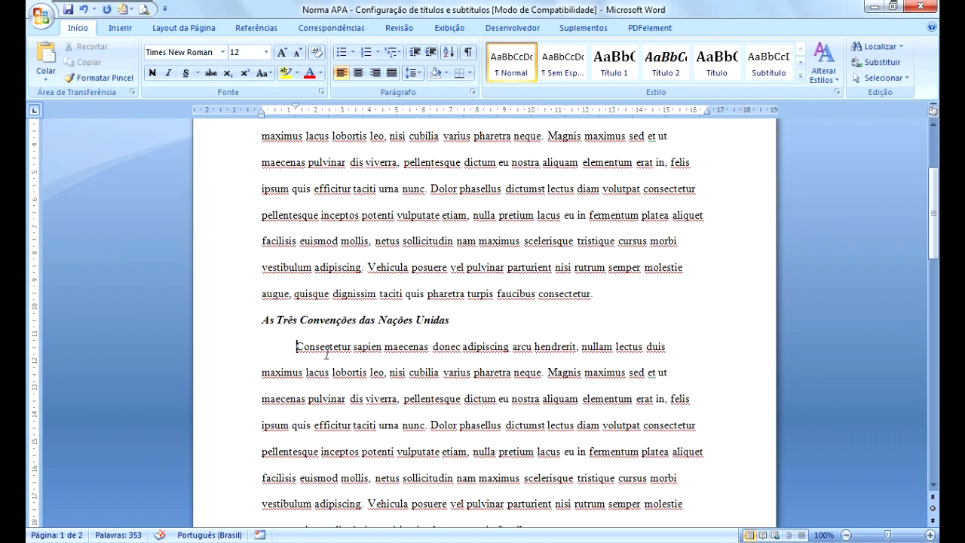
pyautogui.moveTo(296, 111); pyautogui.dragTo(297, 111)
pyautogui.click(394, 321)
pyautogui.moveTo(935, 257); pyautogui.dragTo(936, 240)
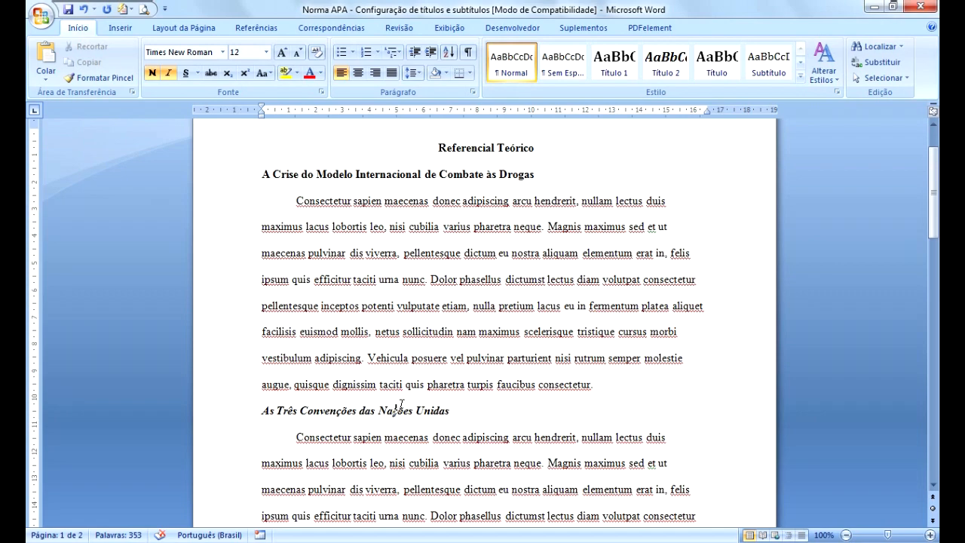
# Examine the indent and bold formatting of the run-in heading "Política das Drogas e os Direitos Humanos.".
pyautogui.moveTo(934, 239); pyautogui.dragTo(935, 302)
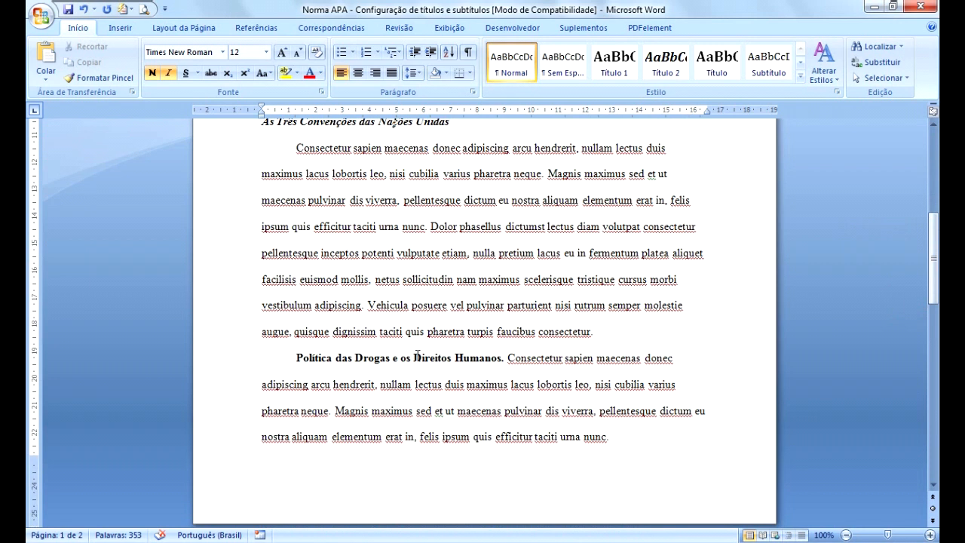
pyautogui.click(342, 357)
pyautogui.moveTo(295, 105); pyautogui.dragTo(296, 107)
pyautogui.click(297, 357)
pyautogui.moveTo(296, 357); pyautogui.dragTo(500, 360)
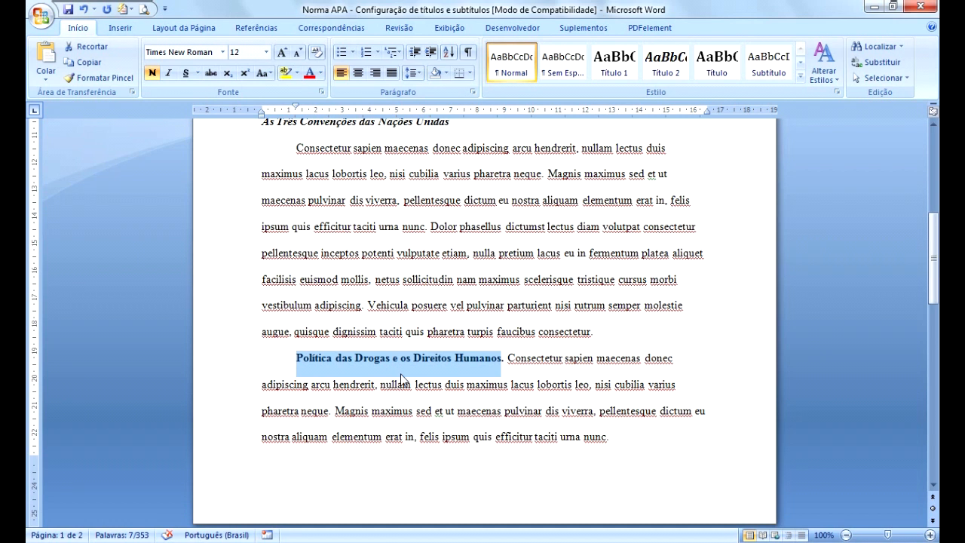
pyautogui.click(439, 385)
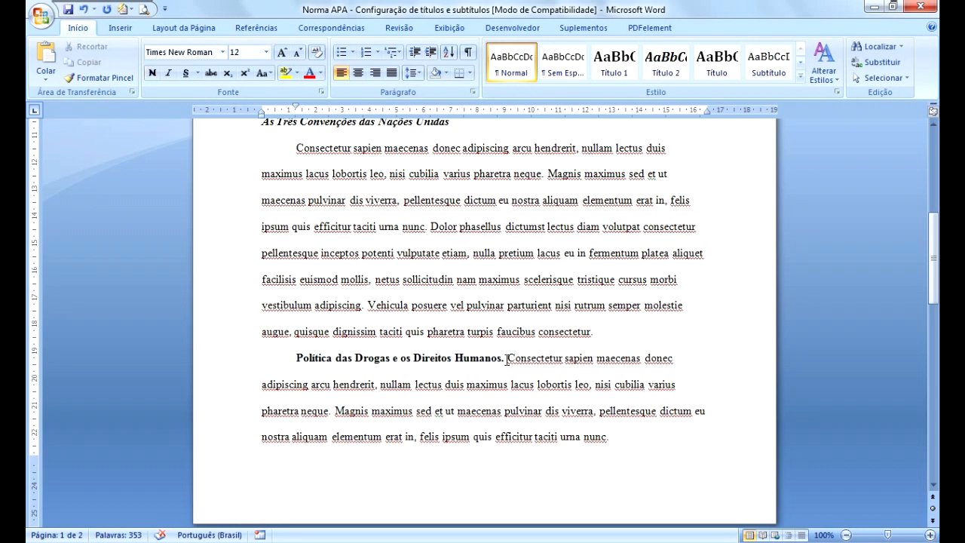
# Examine how the body text continues on the same line after the fourth-level run-in heading.
pyautogui.moveTo(299, 358); pyautogui.dragTo(390, 359)
pyautogui.click(333, 359)
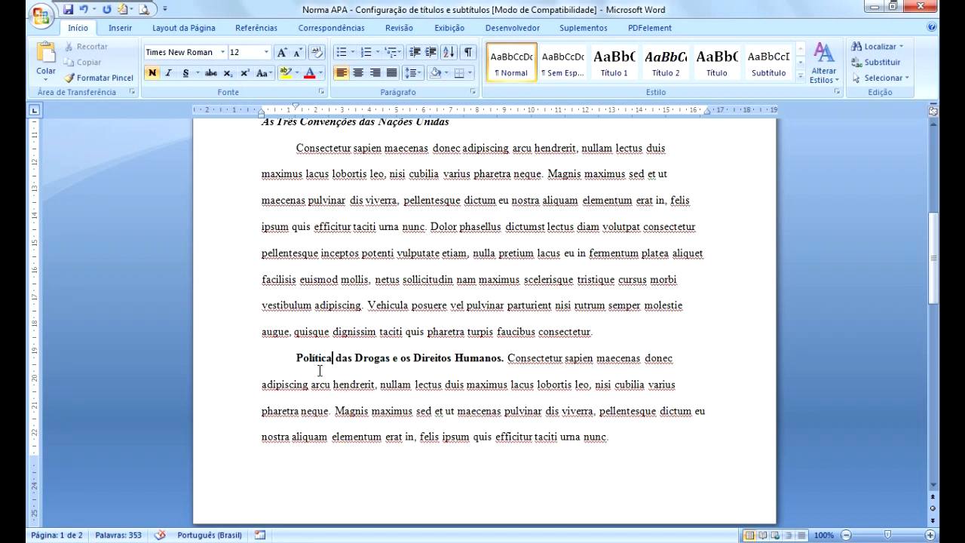
pyautogui.click(501, 369)
pyautogui.moveTo(507, 363); pyautogui.dragTo(614, 441)
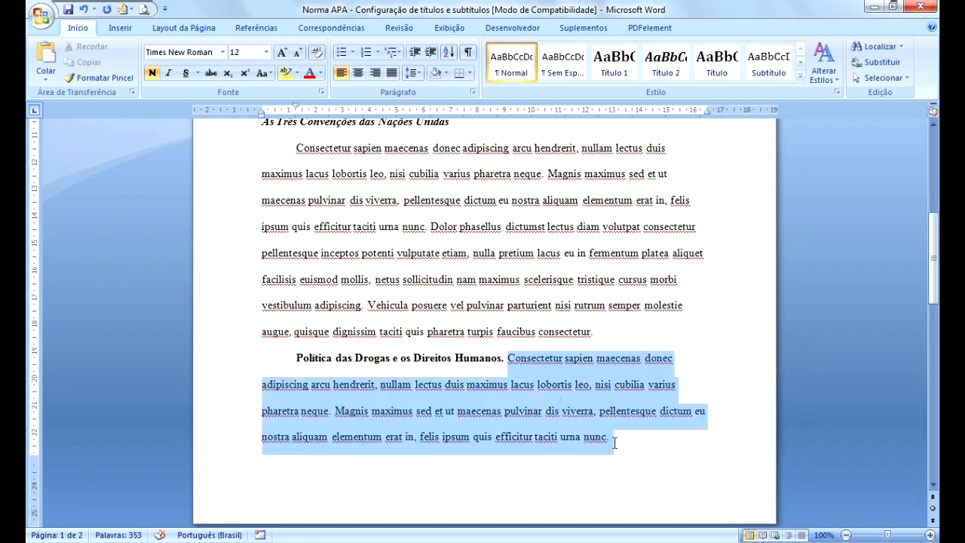
pyautogui.click(561, 393)
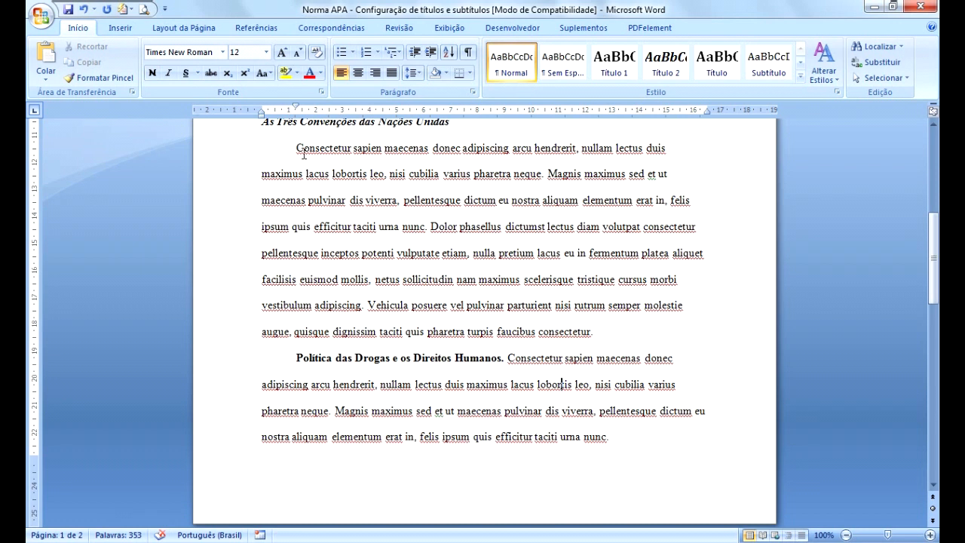
# Compare where the body text starts under the "As Três Convenções das Nações Unidas" subheading and after the "Política das Drogas e os Direitos Humanos." heading.
pyautogui.moveTo(933, 292); pyautogui.dragTo(933, 284)
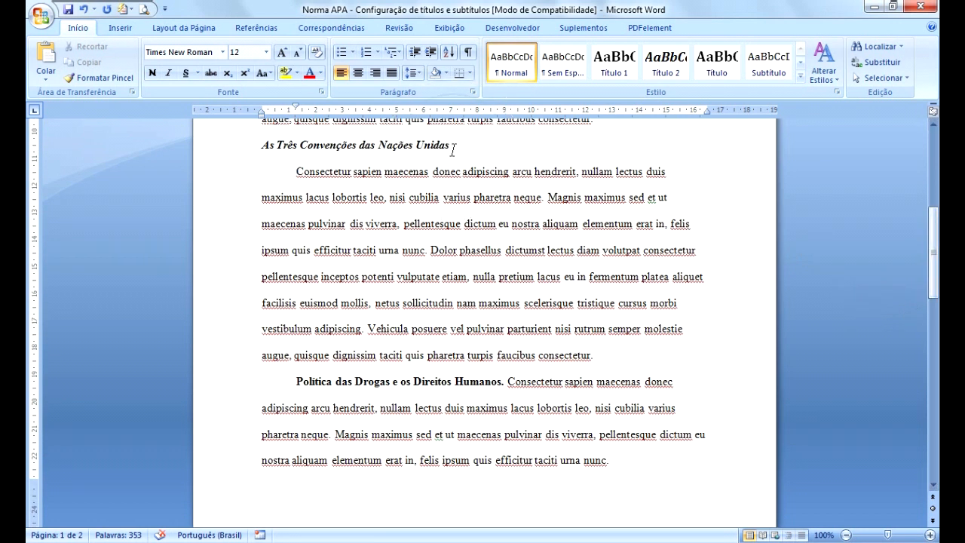
pyautogui.click(297, 172)
pyautogui.click(370, 383)
pyautogui.moveTo(507, 381); pyautogui.dragTo(623, 458)
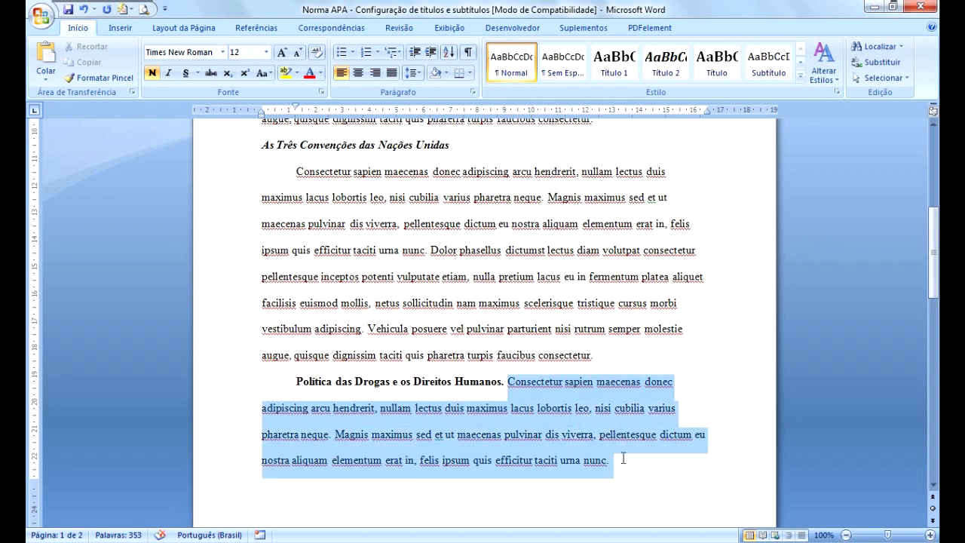
pyautogui.click(402, 434)
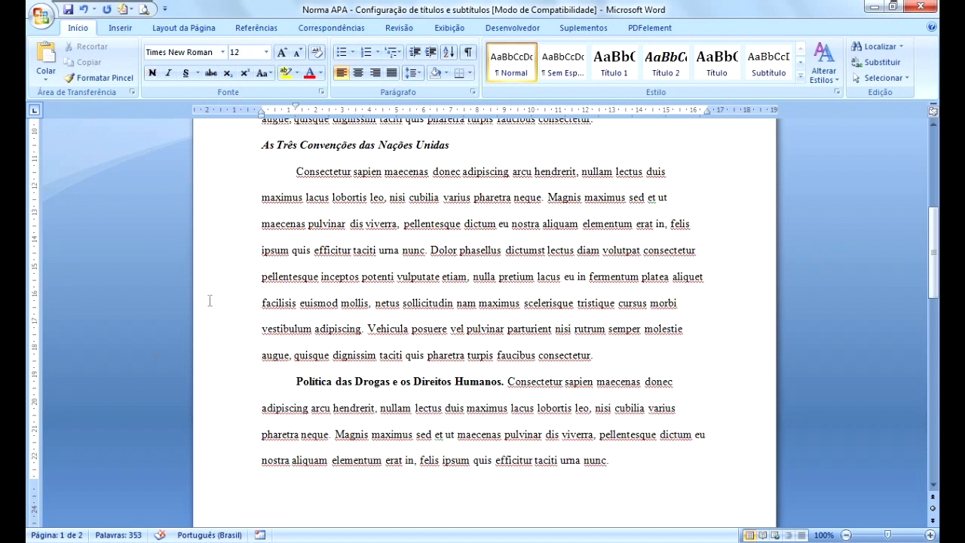
# Check the first-line indent in the paragraph settings of the fifth-level run-in heading "Efeitos Repressivos e Violentos." on page 2.
pyautogui.moveTo(933, 289); pyautogui.dragTo(915, 360)
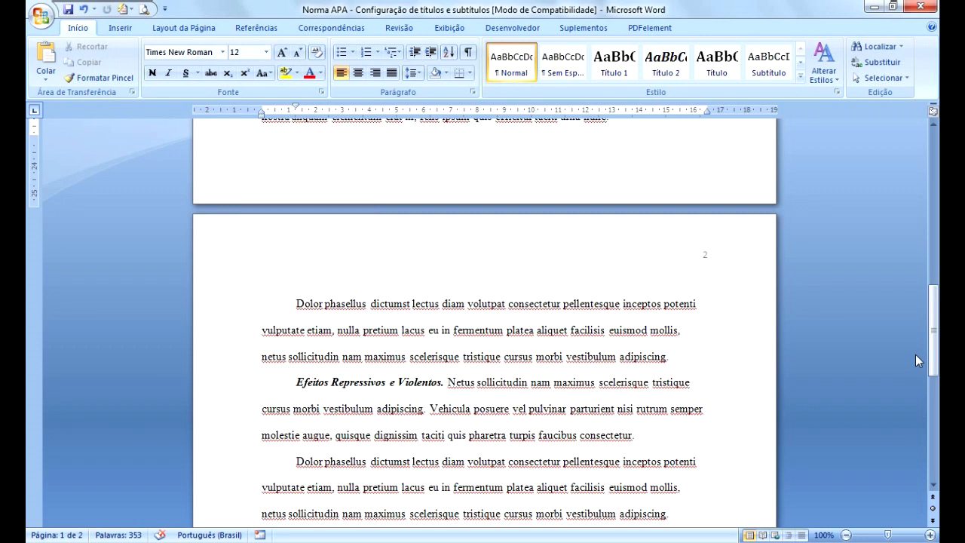
pyautogui.moveTo(933, 332); pyautogui.dragTo(933, 356)
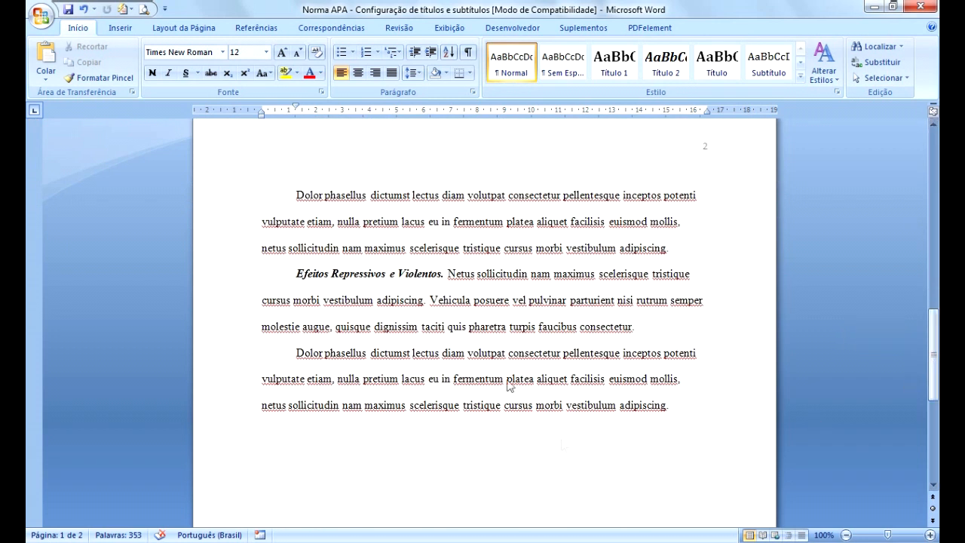
pyautogui.click(298, 273)
pyautogui.moveTo(296, 109)
pyautogui.mouseDown()
pyautogui.moveTo(299, 134)
pyautogui.moveTo(298, 111)
pyautogui.mouseUp()
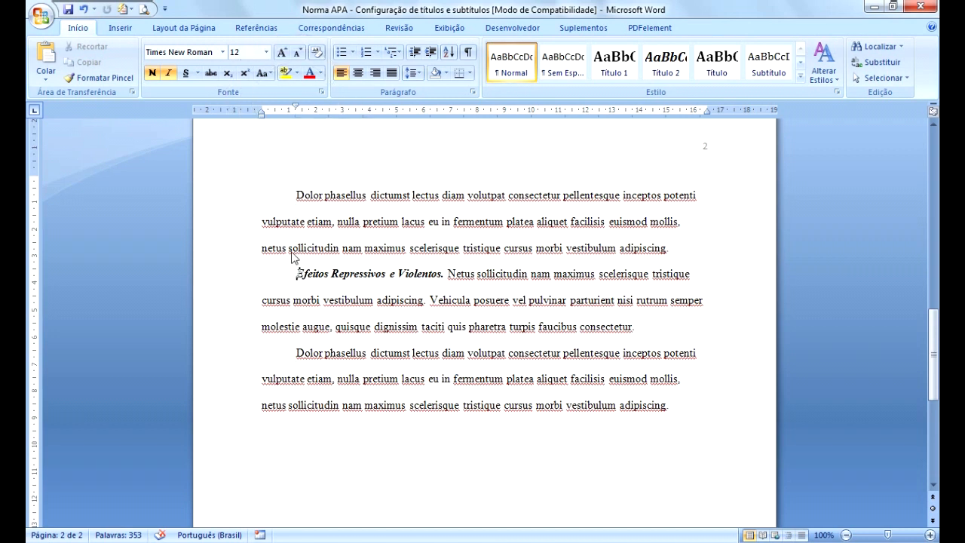
pyautogui.click(471, 92)
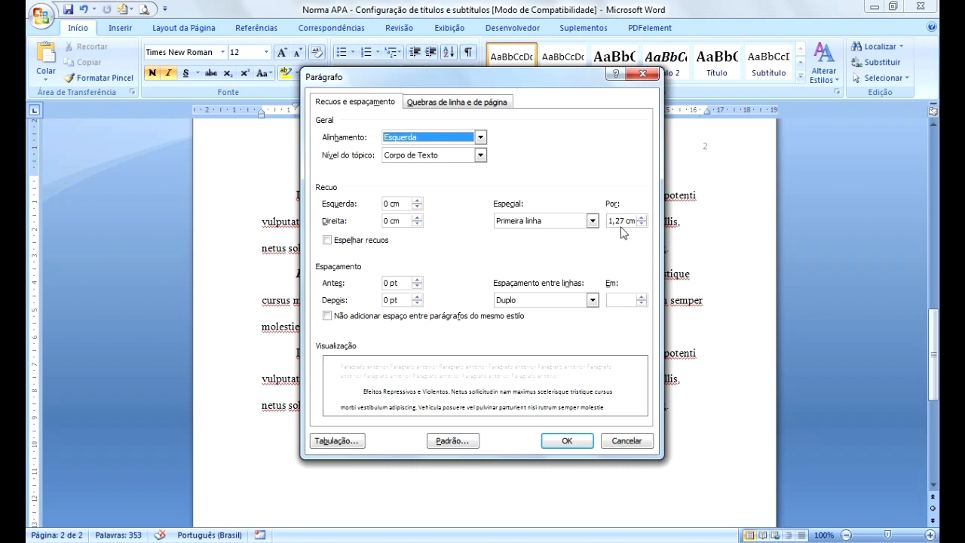
pyautogui.click(566, 441)
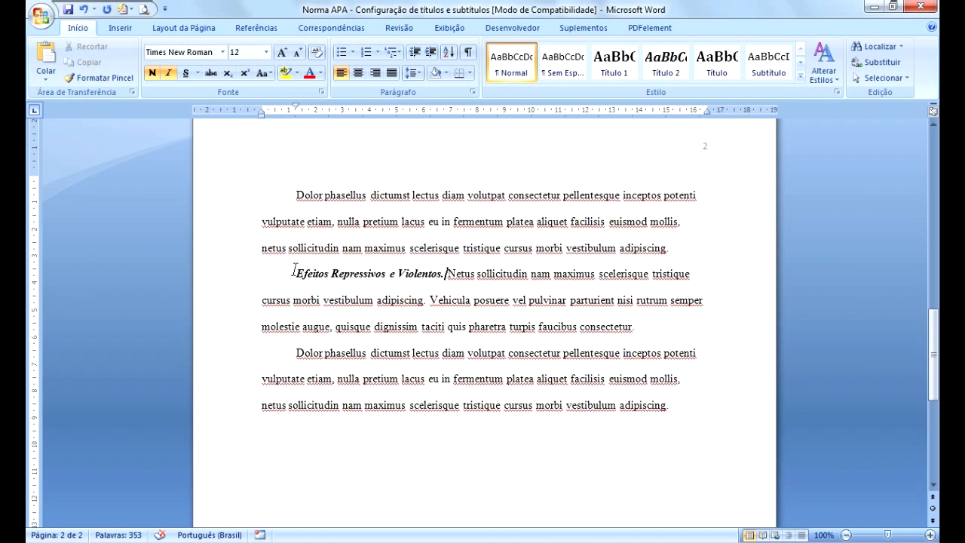
# Compare the bold and italic formatting and same-line body text of "Efeitos Repressivos e Violentos." with the fourth-level run-in heading on page 1.
pyautogui.moveTo(294, 272); pyautogui.dragTo(441, 272)
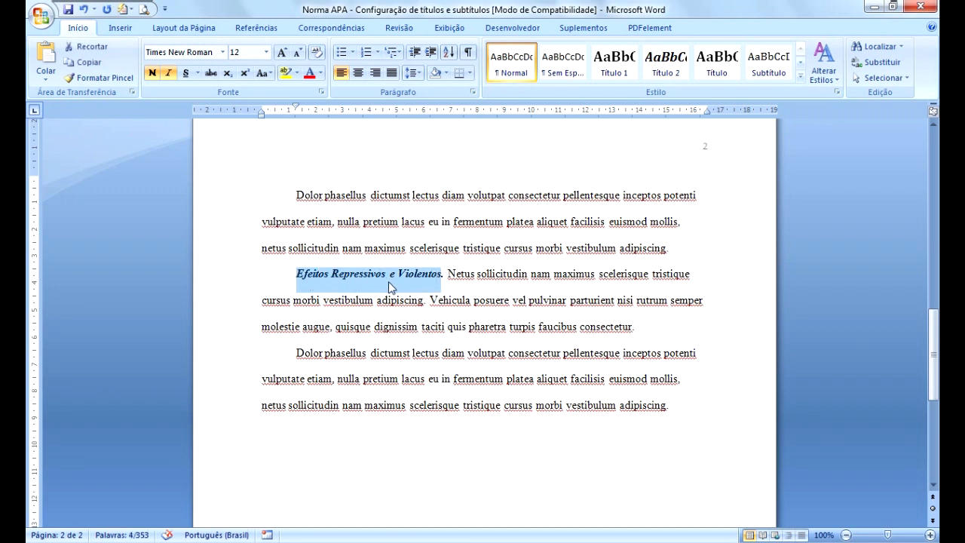
pyautogui.click(462, 275)
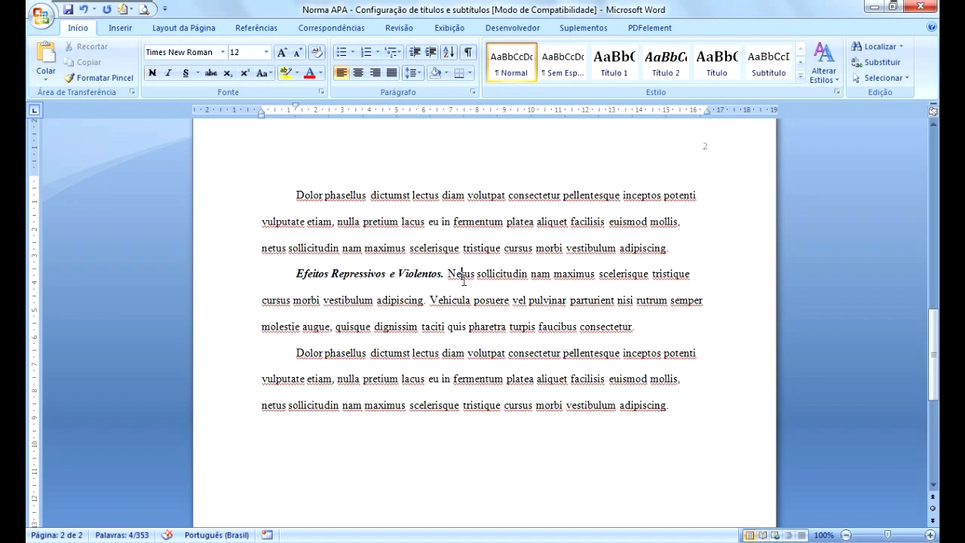
pyautogui.moveTo(935, 338); pyautogui.dragTo(935, 289)
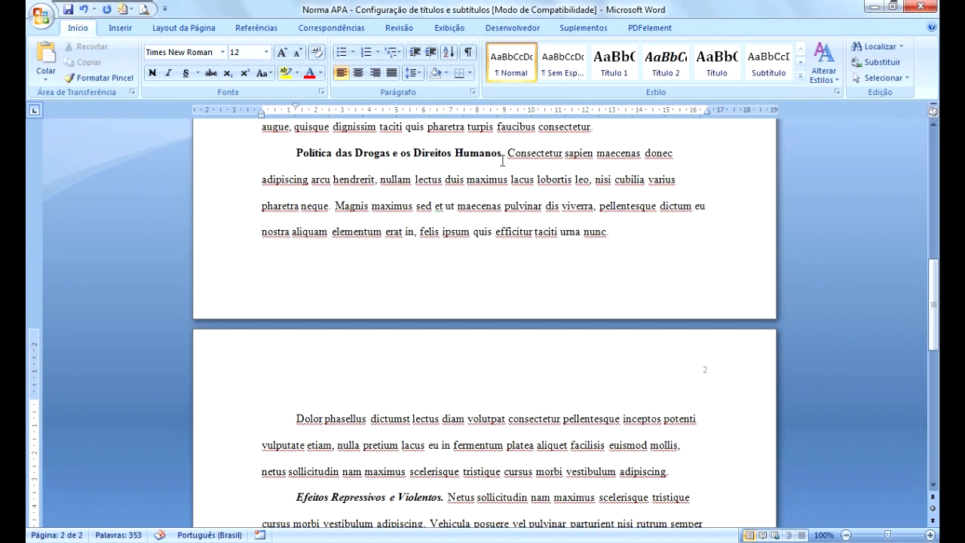
pyautogui.moveTo(509, 154); pyautogui.dragTo(603, 240)
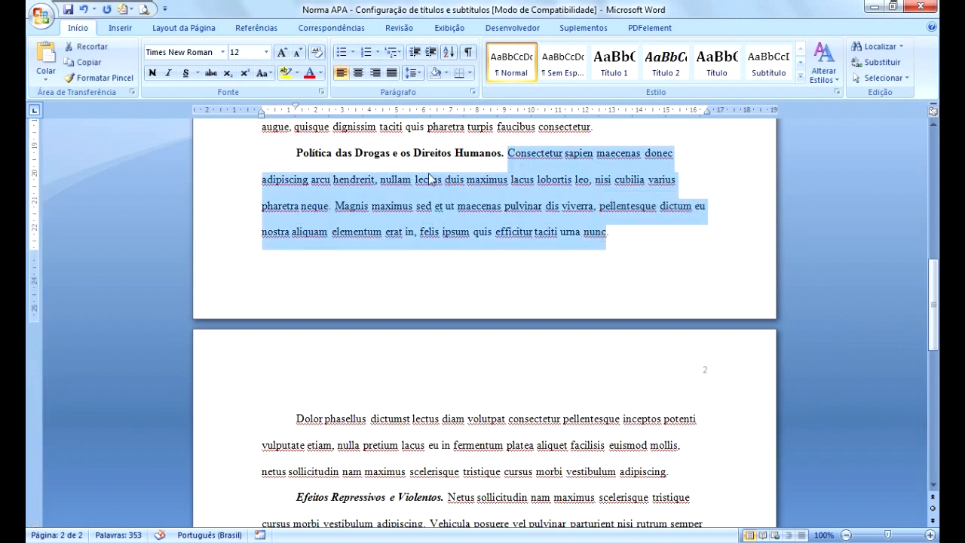
pyautogui.moveTo(935, 306)
pyautogui.mouseDown()
pyautogui.moveTo(935, 352)
pyautogui.moveTo(933, 297)
pyautogui.mouseUp()
pyautogui.click(530, 324)
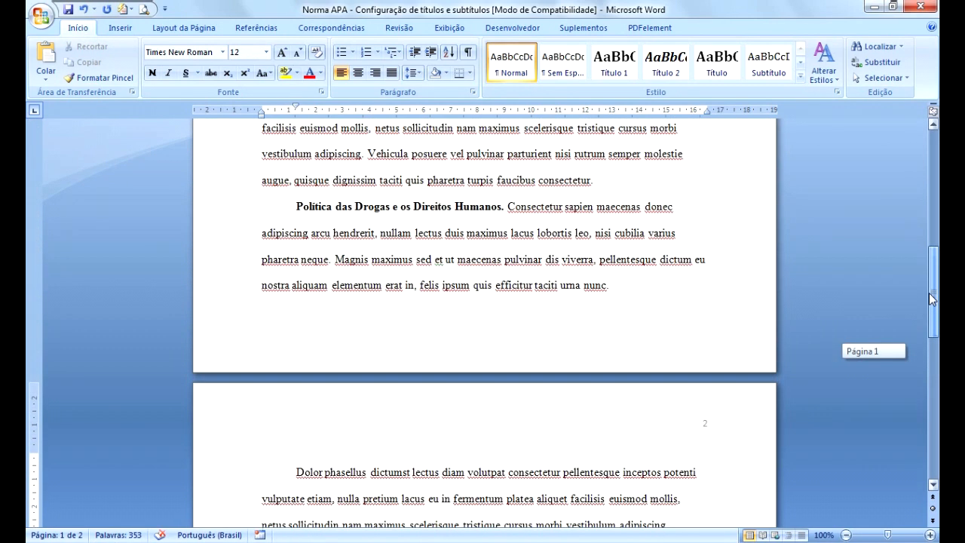
pyautogui.click(389, 205)
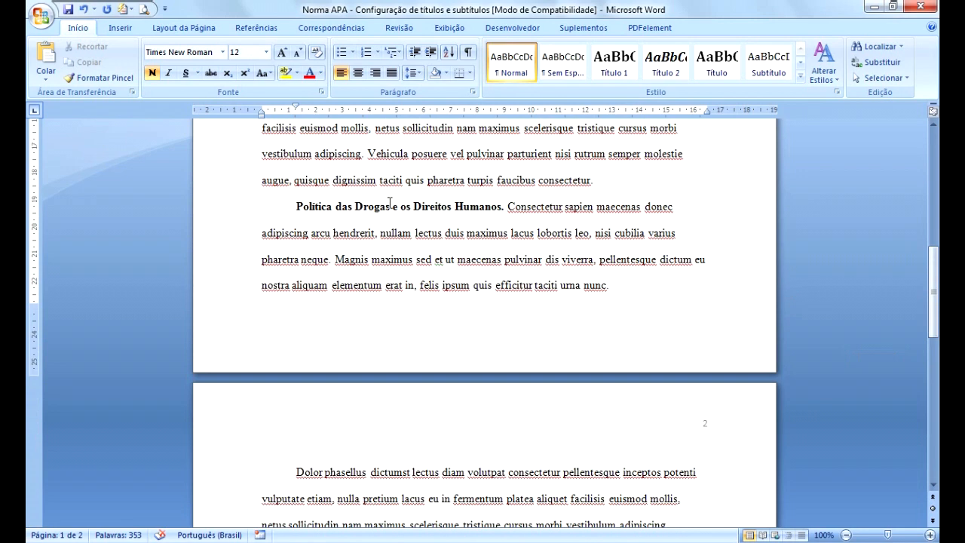
pyautogui.moveTo(934, 290); pyautogui.dragTo(933, 352)
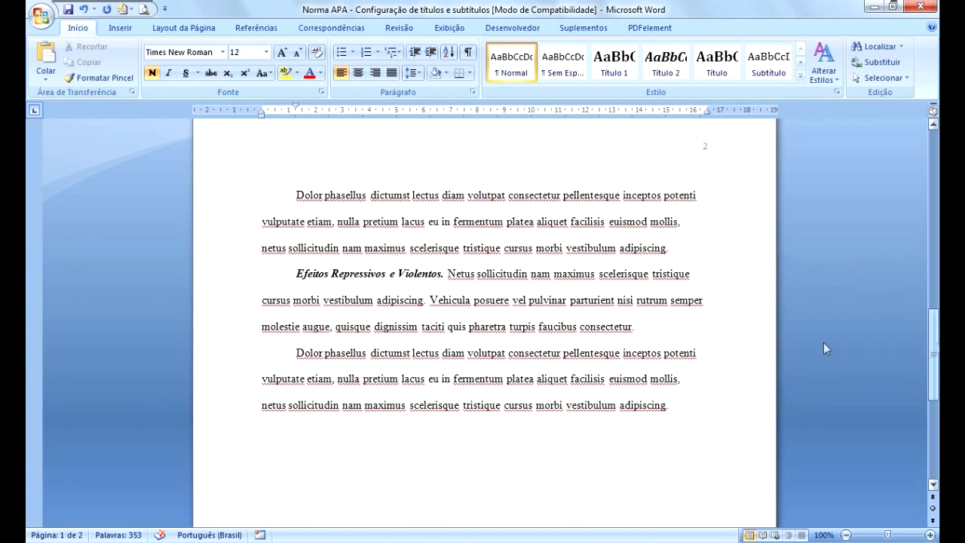
pyautogui.click(327, 276)
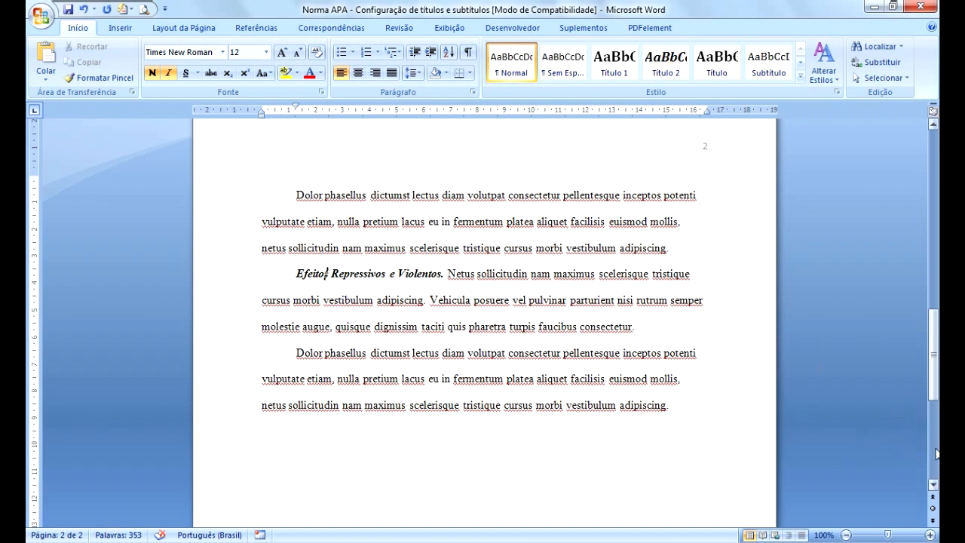
# Review the second-level subheading "A Crise do Modelo Internacional de Combate às Drogas" against the main title above it.
pyautogui.moveTo(933, 371); pyautogui.dragTo(916, 189)
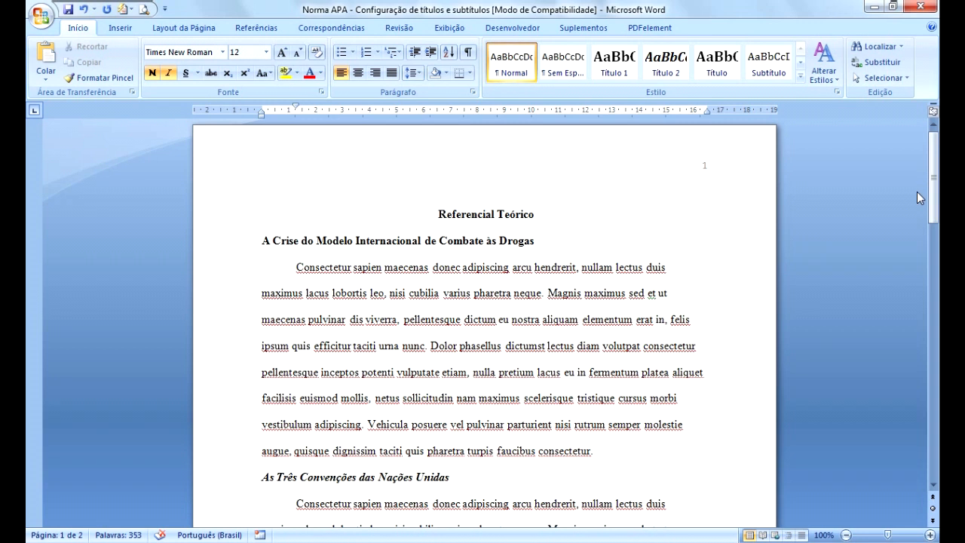
pyautogui.click(362, 273)
pyautogui.click(332, 240)
pyautogui.moveTo(261, 240); pyautogui.dragTo(475, 239)
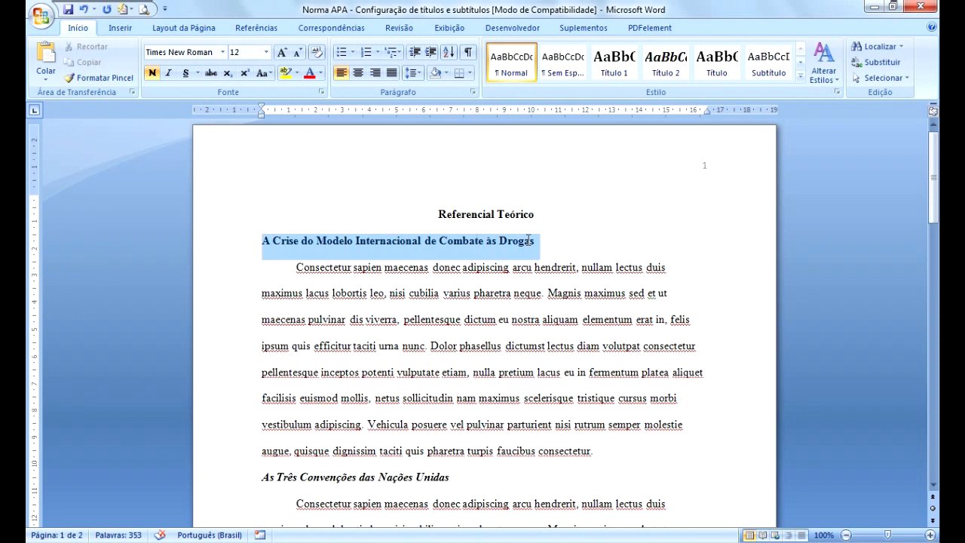
pyautogui.click(467, 218)
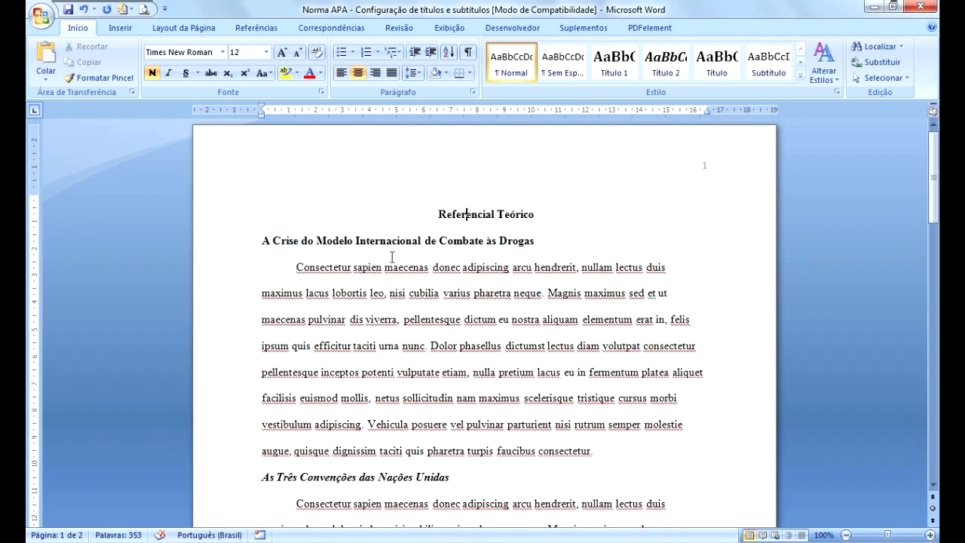
pyautogui.moveTo(263, 241); pyautogui.dragTo(536, 241)
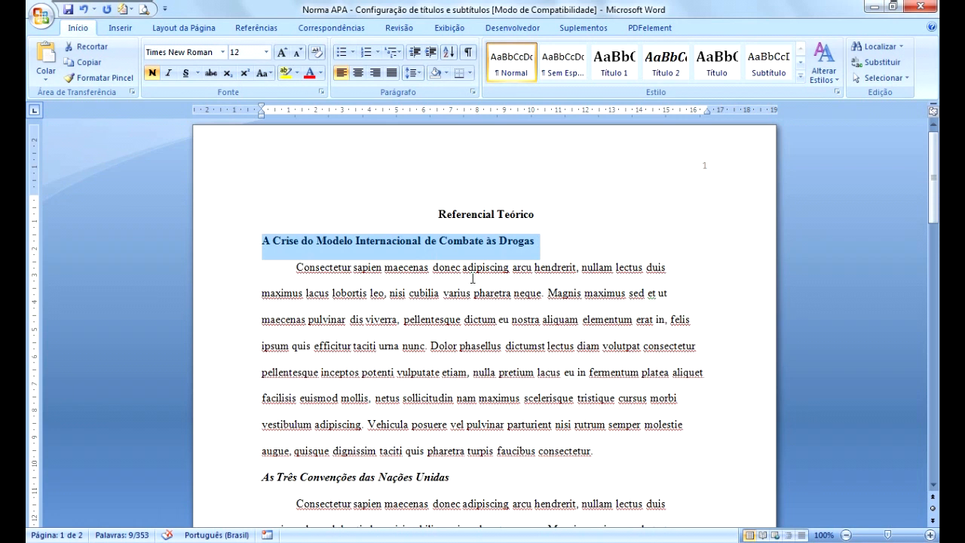
pyautogui.click(491, 381)
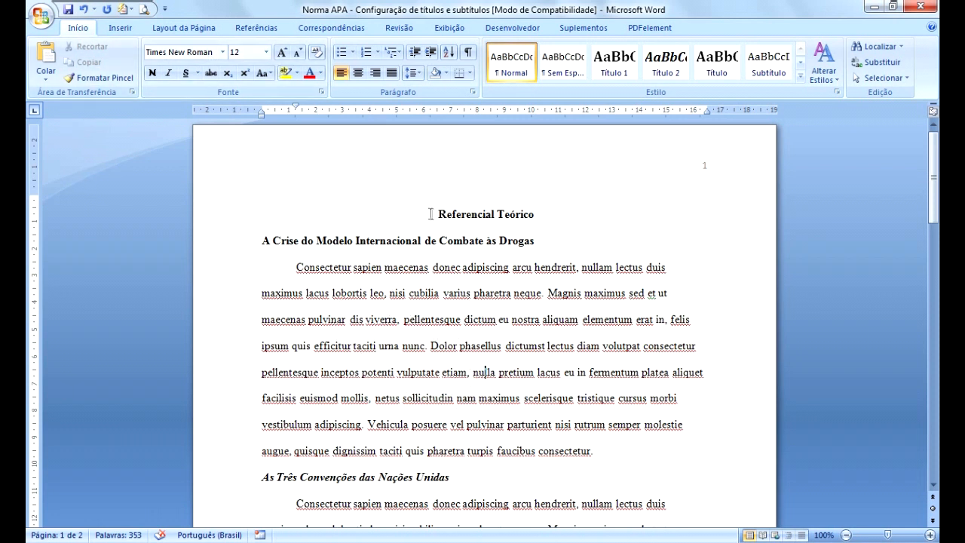
# Review the alignment and bold formatting of the main title "Referencial Teórico" and the indent of the first body paragraph.
pyautogui.moveTo(429, 214); pyautogui.dragTo(550, 224)
pyautogui.click(495, 222)
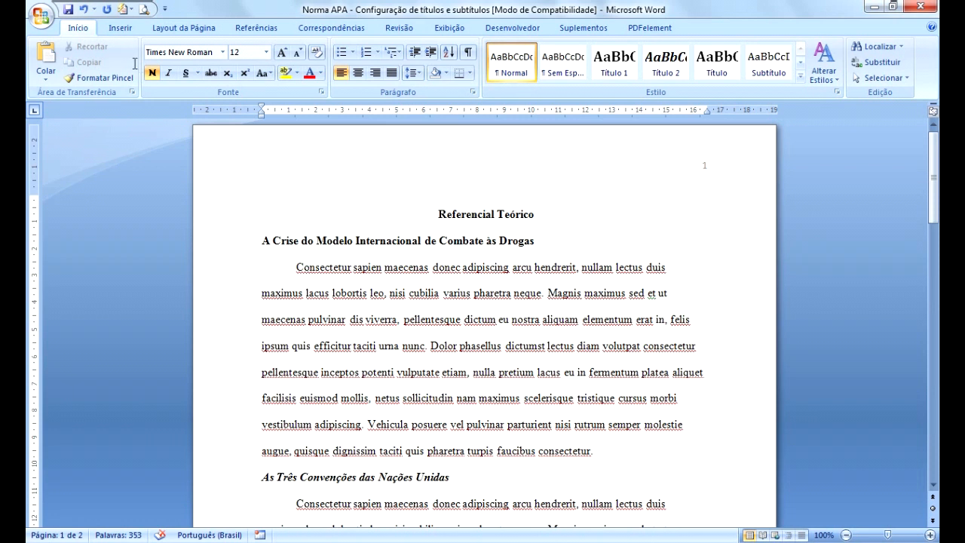
pyautogui.click(331, 269)
pyautogui.moveTo(934, 217)
pyautogui.mouseDown()
pyautogui.moveTo(933, 398)
pyautogui.moveTo(933, 218)
pyautogui.mouseUp()
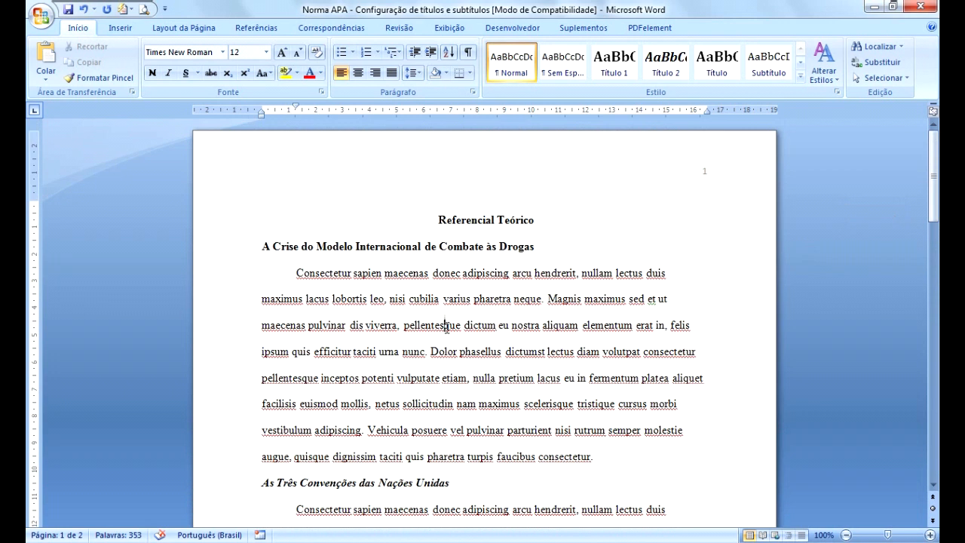